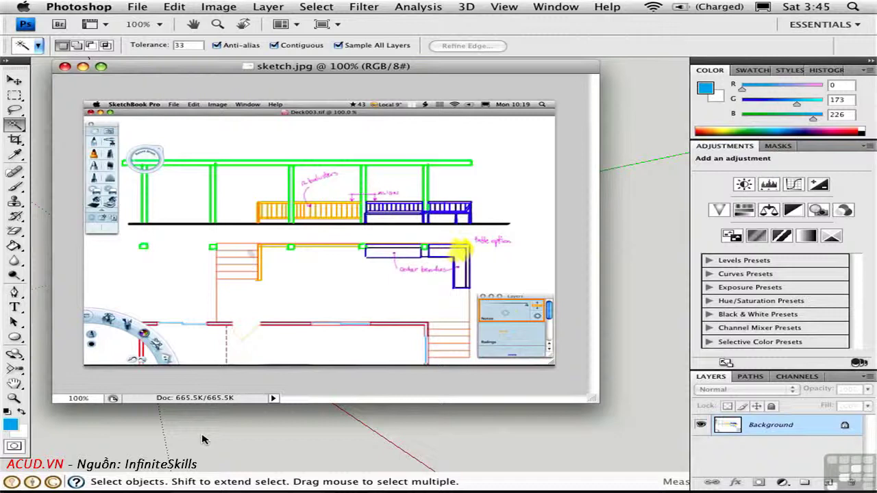
Import sketch.jpg into the model with the Use As Texture option selected
click(203, 439)
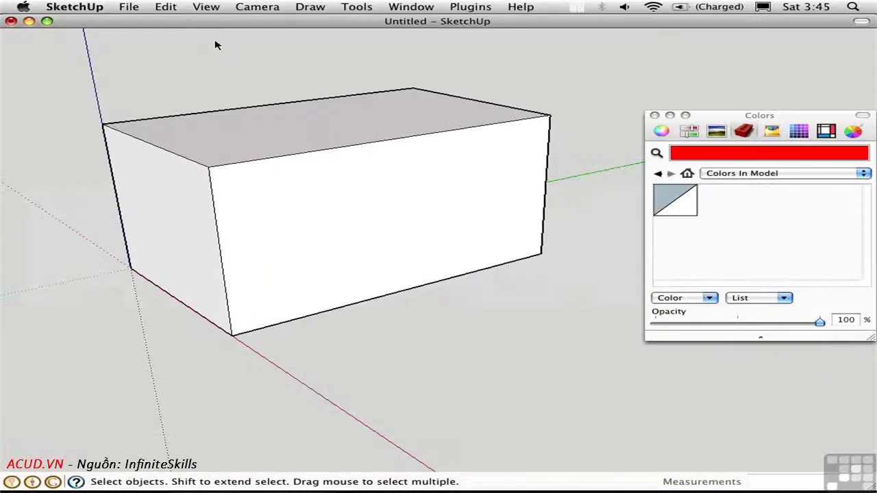
click(129, 7)
click(154, 184)
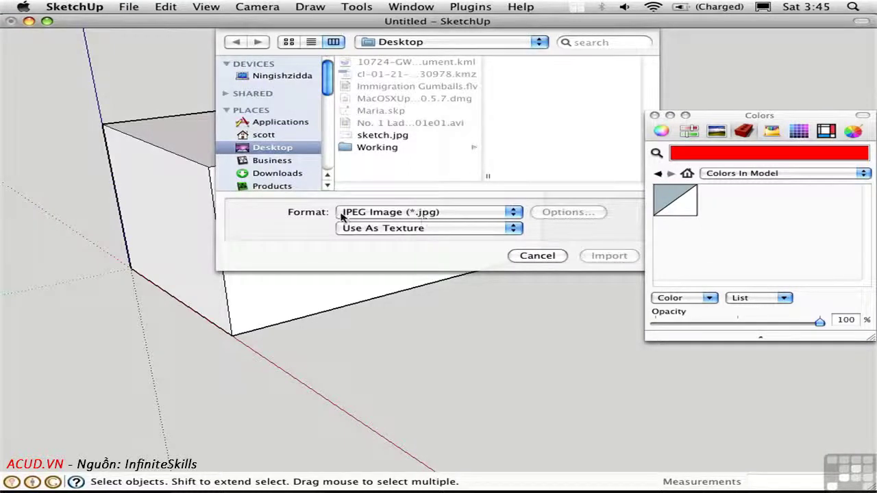
click(431, 230)
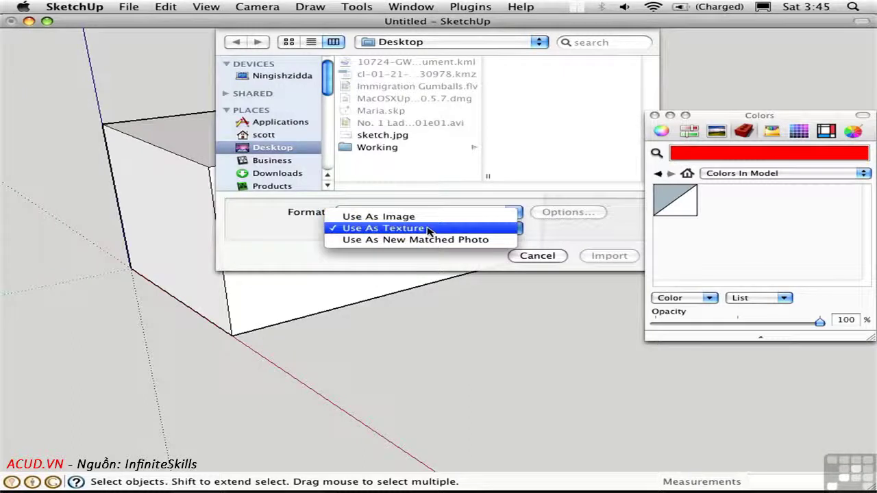
click(429, 231)
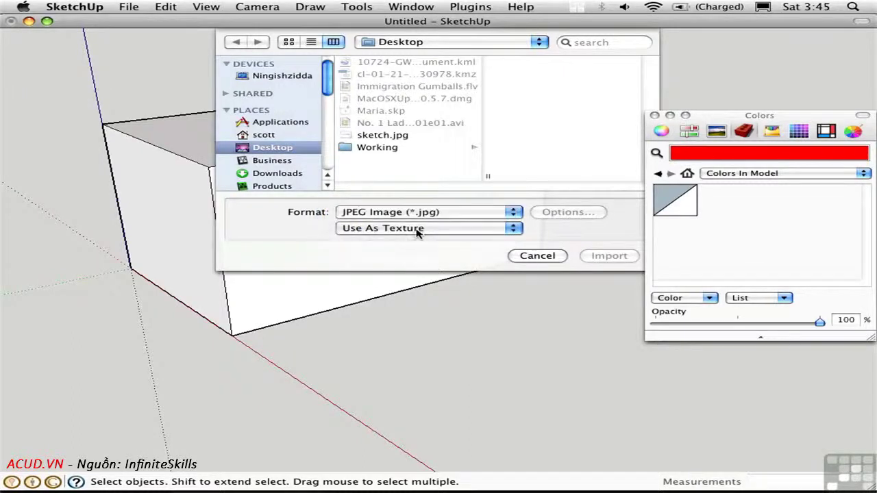
click(383, 135)
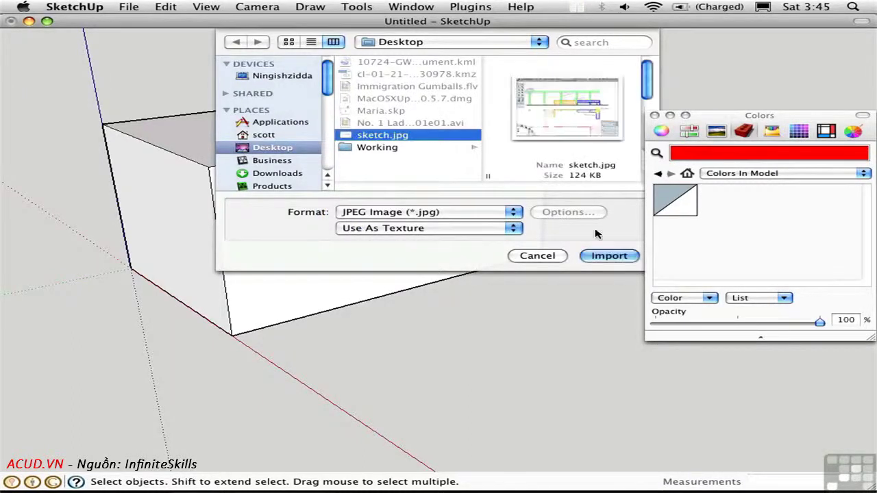
Place the sketch.jpg texture across the box's front face from lower-left to far corner
click(609, 256)
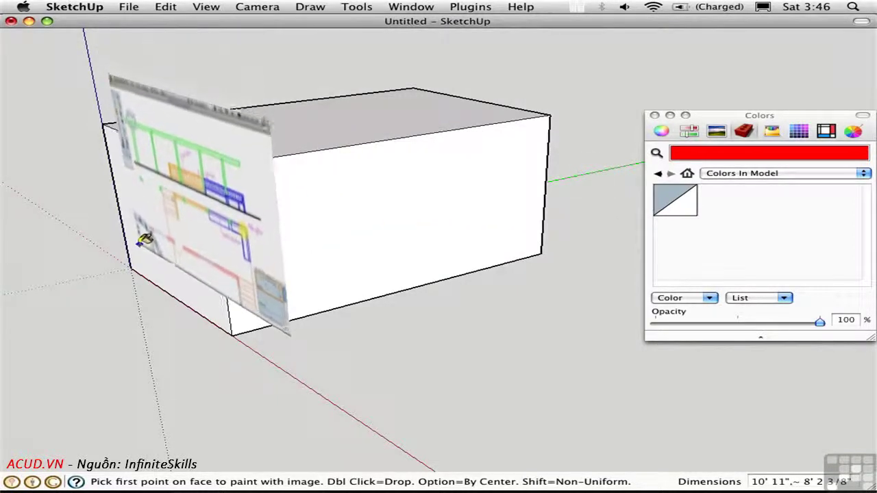
click(233, 334)
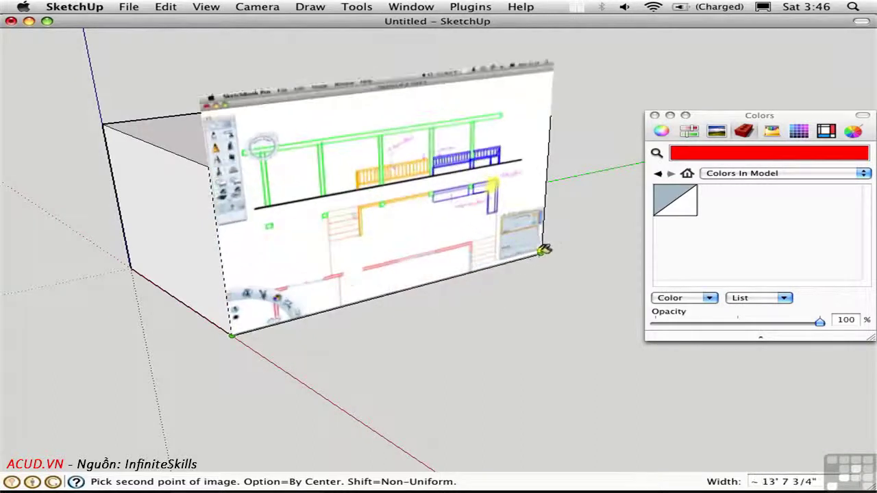
click(544, 252)
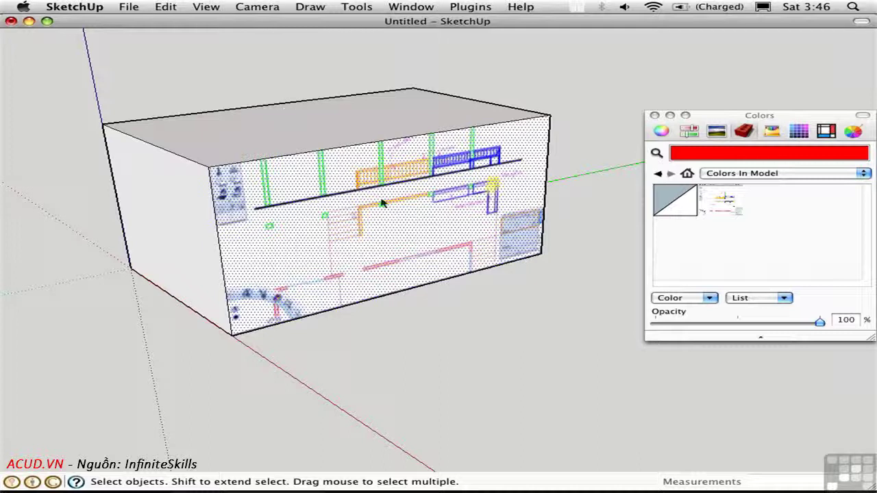
Reposition and enlarge the sketch texture on the front face with Texture Position
right_click(357, 197)
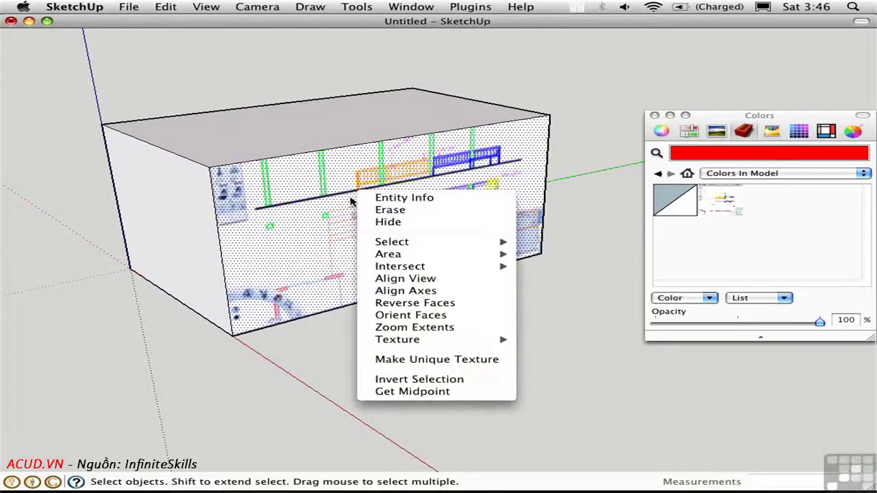
mouse_move(374, 341)
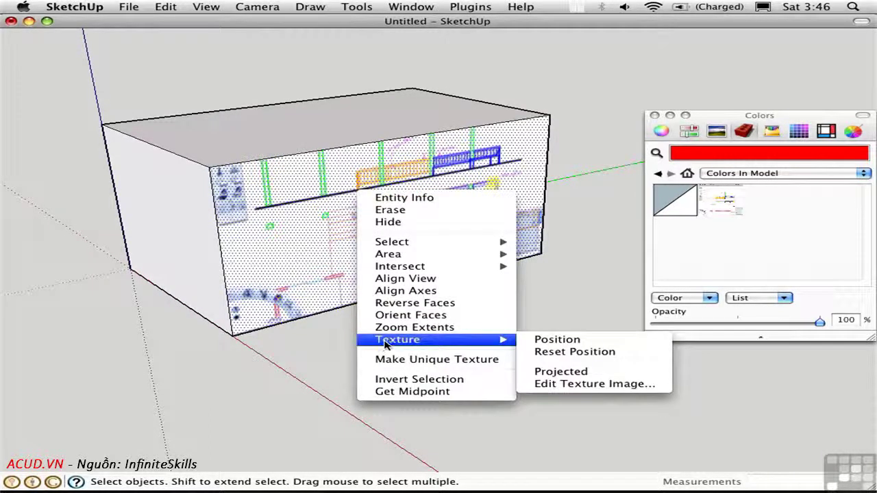
click(539, 339)
drag(548, 249, 470, 268)
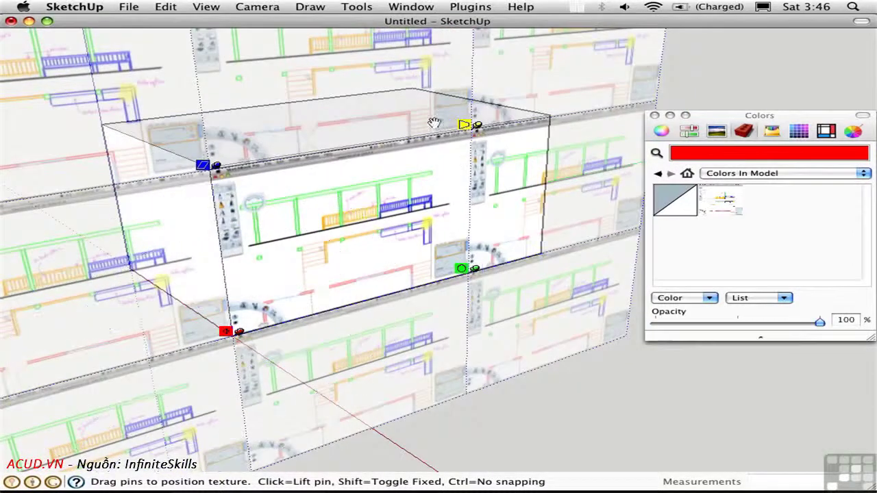
right_click(411, 257)
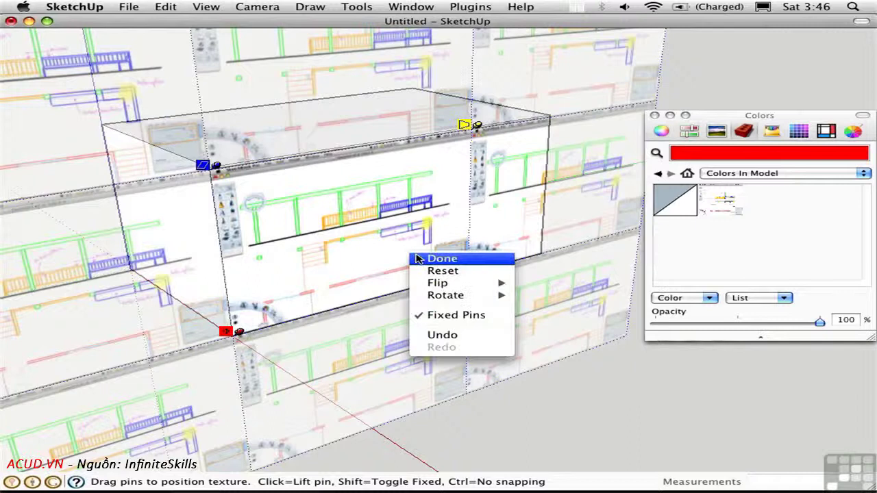
click(419, 258)
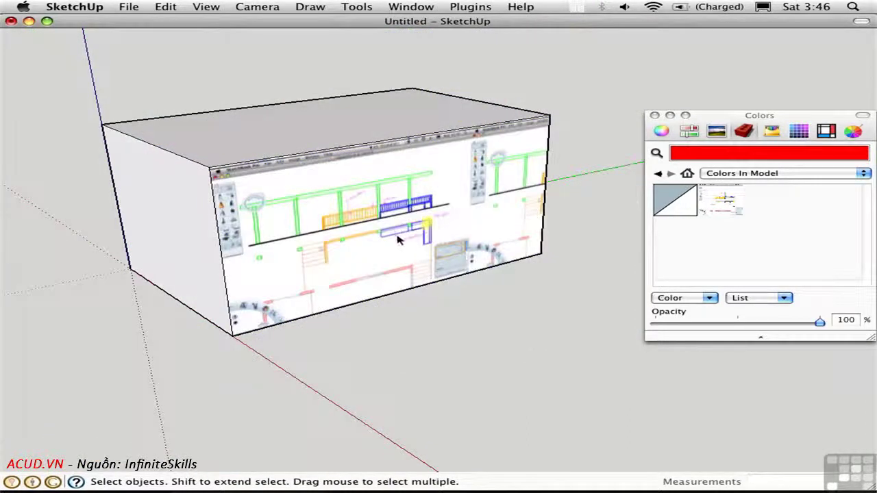
Set the sketch material's opacity to 67%, then orbit to view the box
double_click(724, 201)
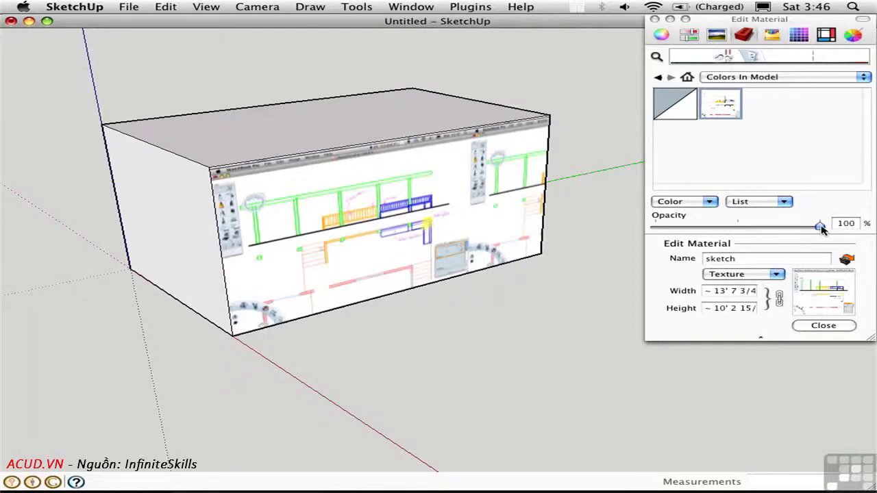
drag(821, 227, 766, 227)
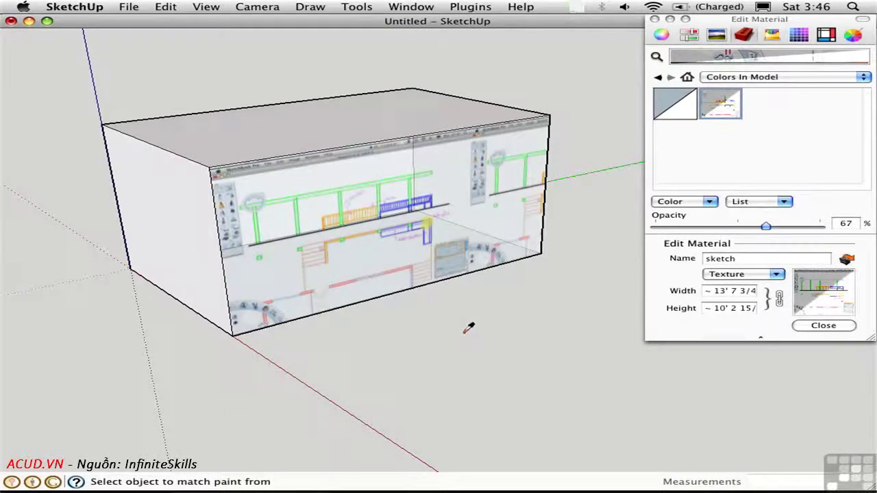
key(space)
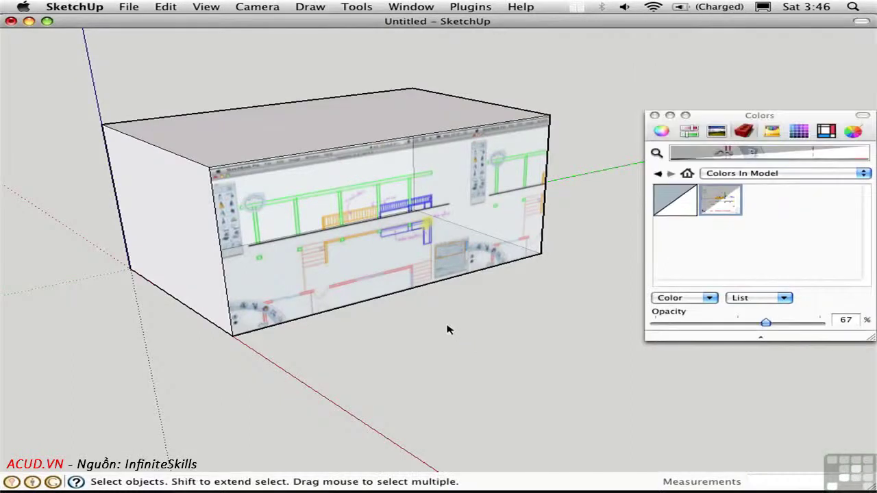
mouse_move(229, 239)
middle_down()
mouse_move(226, 215)
mouse_move(293, 210)
mouse_move(231, 255)
middle_up()
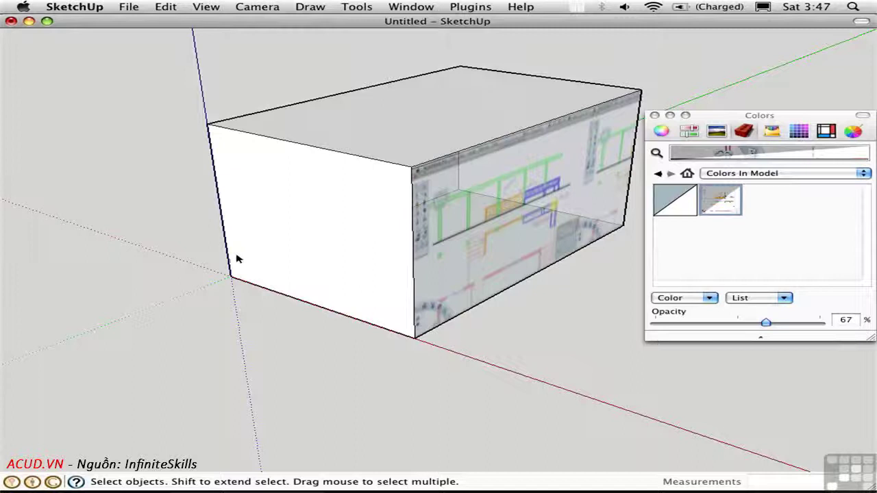
Import sketch.jpg a second time with Use As Image selected
click(127, 6)
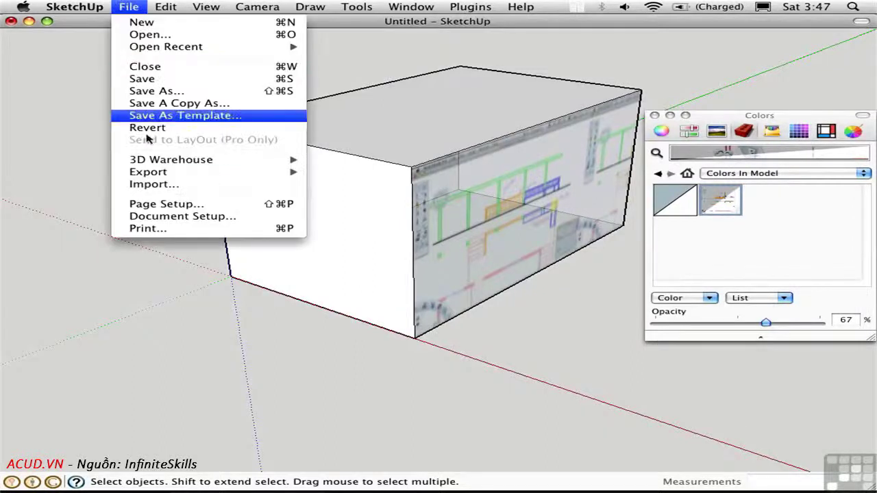
click(155, 185)
click(370, 136)
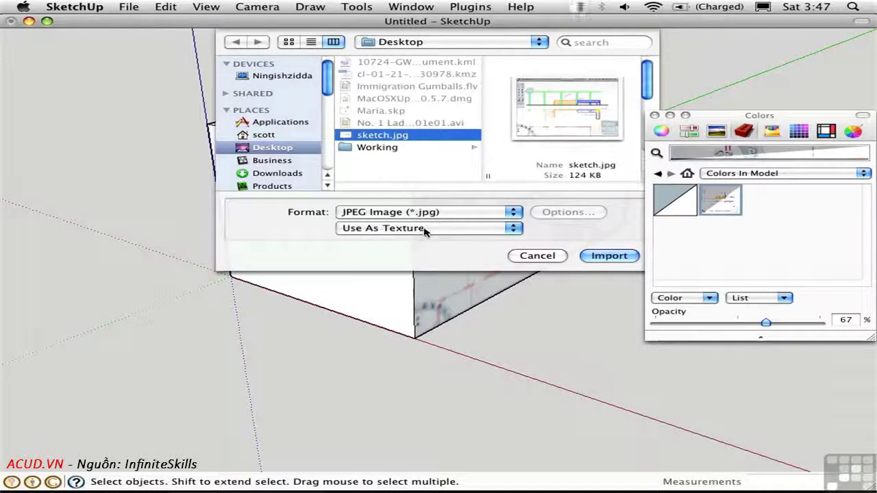
click(425, 229)
click(414, 216)
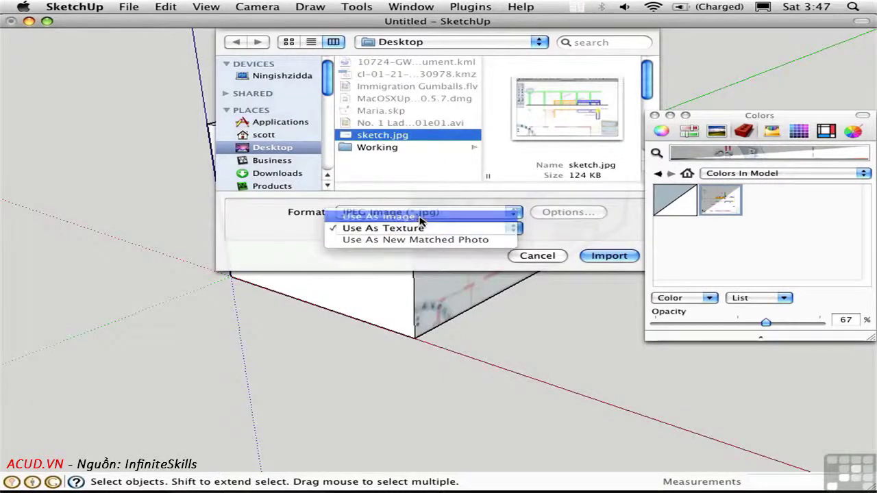
click(607, 257)
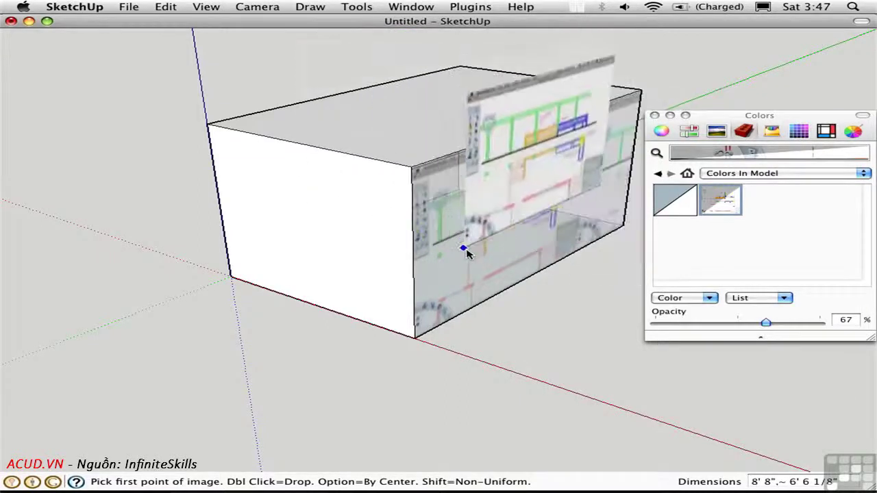
Place the sketch image upright from the box's lower-left to lower-right corner
click(230, 277)
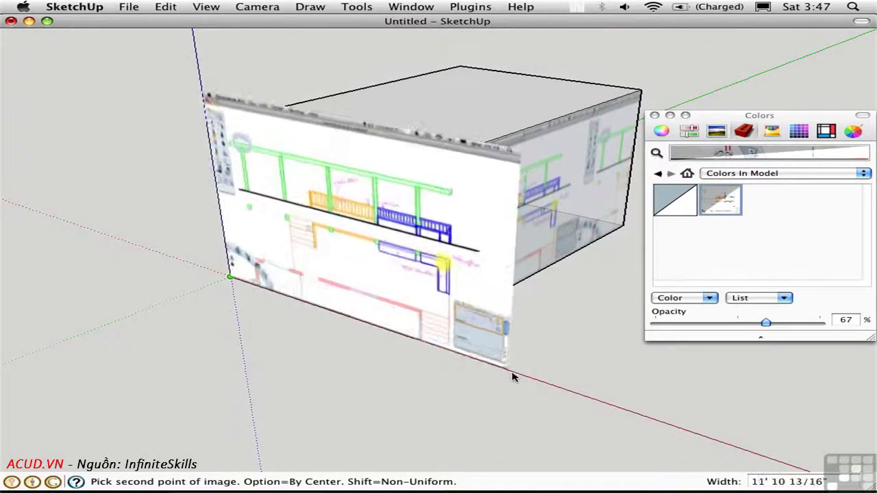
click(518, 376)
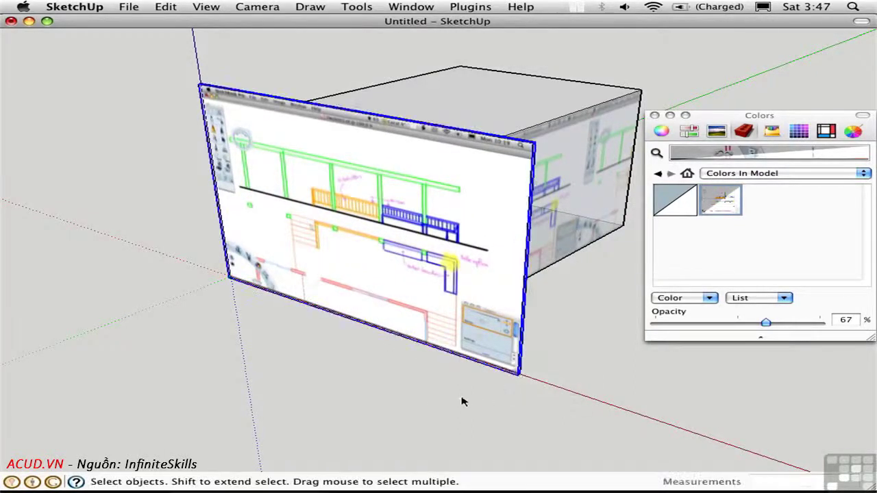
middle_drag(375, 382, 403, 336)
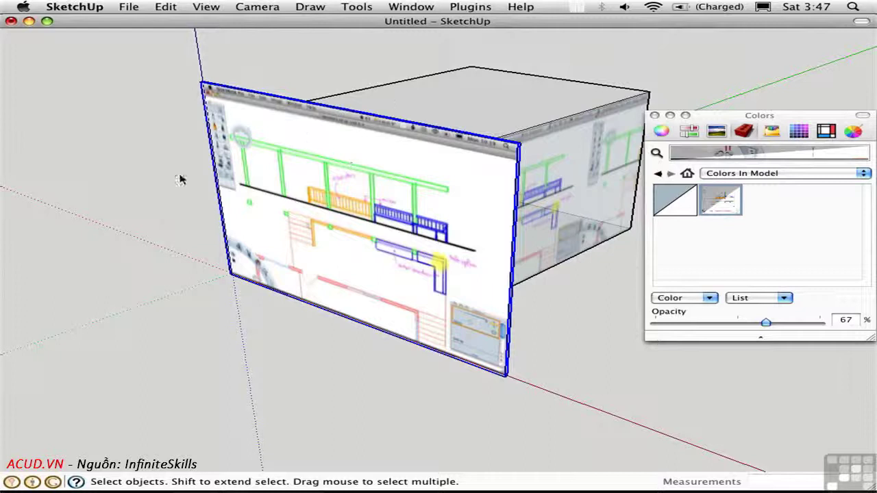
middle_drag(125, 220, 175, 216)
Move the image to the right of the box and show its 550 × 413 Entity Info
key(m)
click(184, 354)
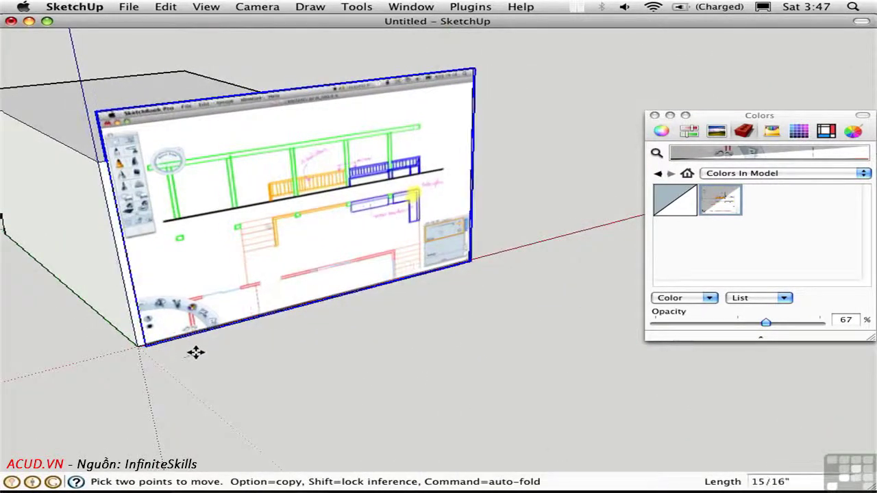
click(509, 265)
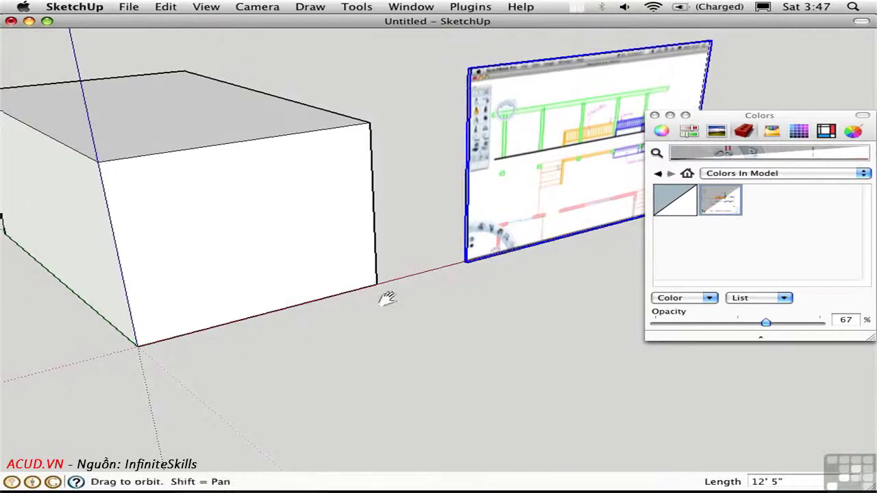
middle_drag(386, 297, 267, 310)
key(super+i)
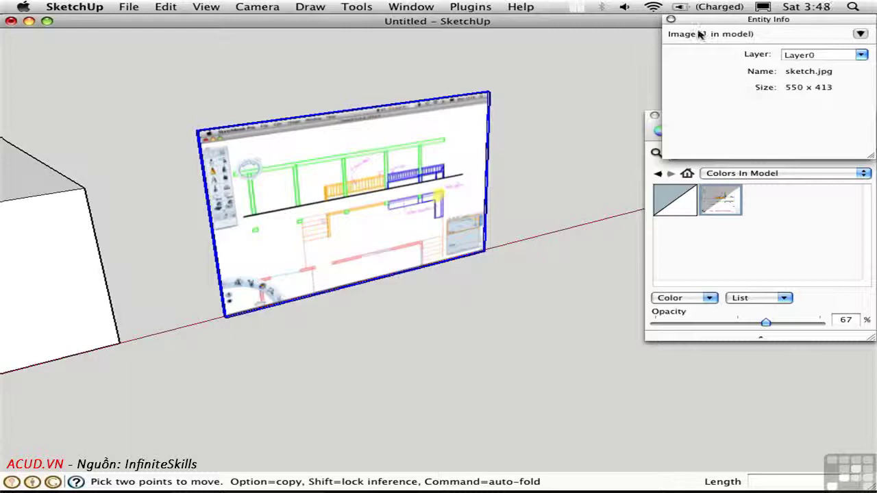
Close Entity Info and explode the sketch image into editable geometry
click(671, 19)
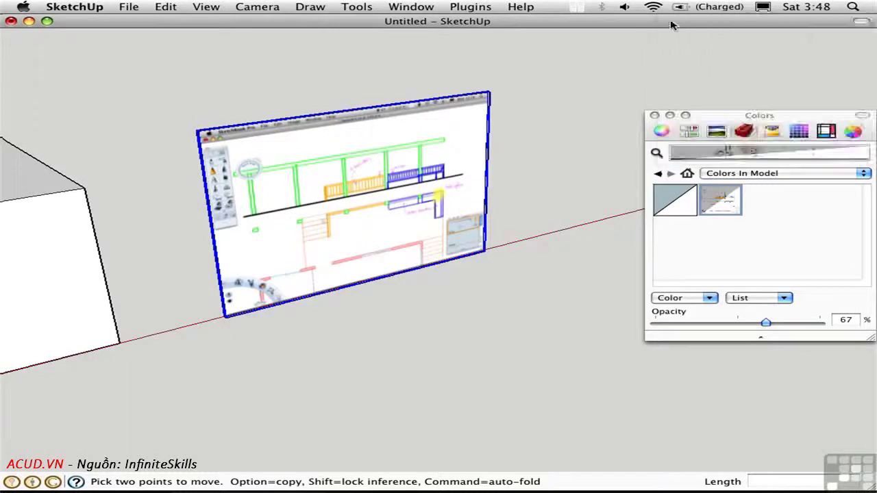
right_click(341, 167)
click(364, 218)
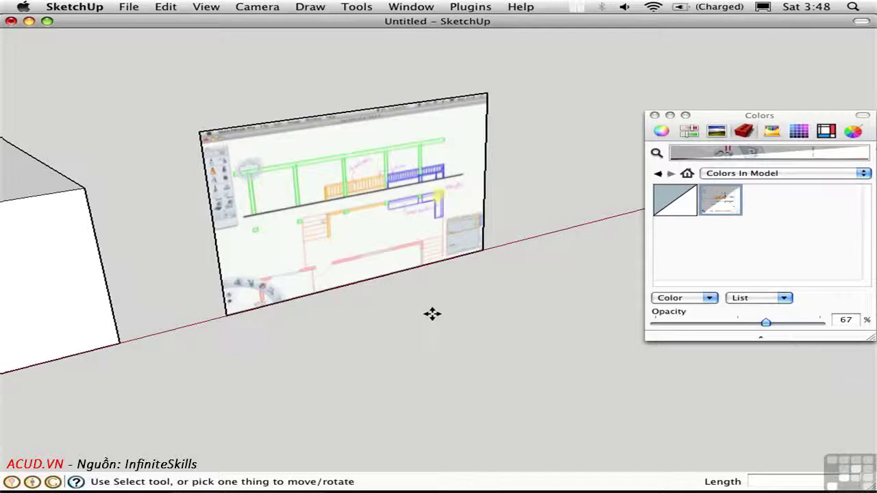
key(space)
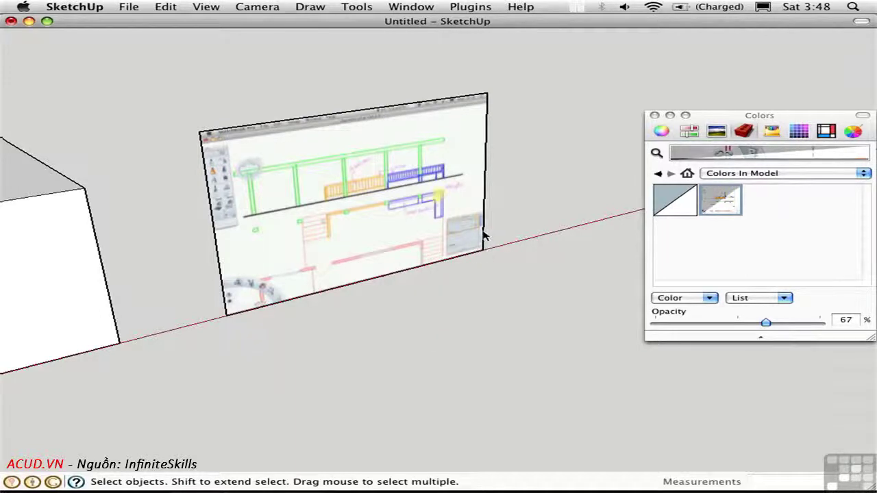
Pull the image's right edge left and its bottom edge upward
click(484, 235)
key(m)
click(486, 280)
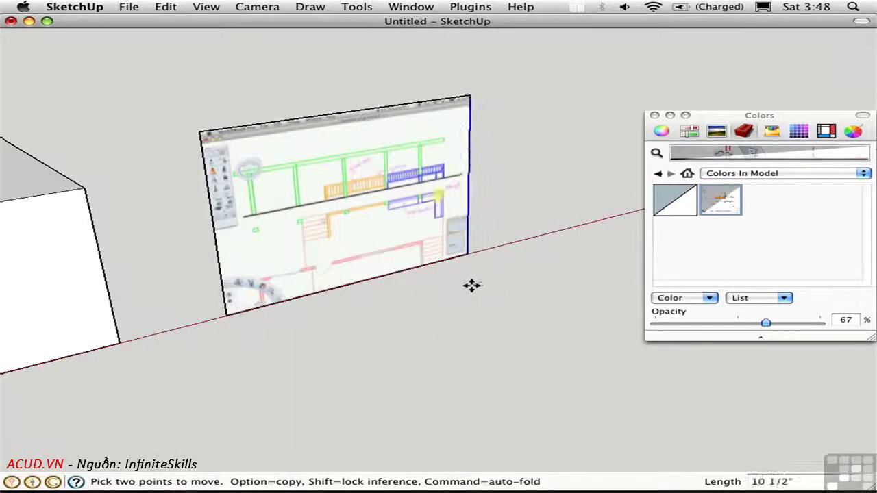
click(411, 268)
key(space)
click(425, 266)
key(m)
click(463, 325)
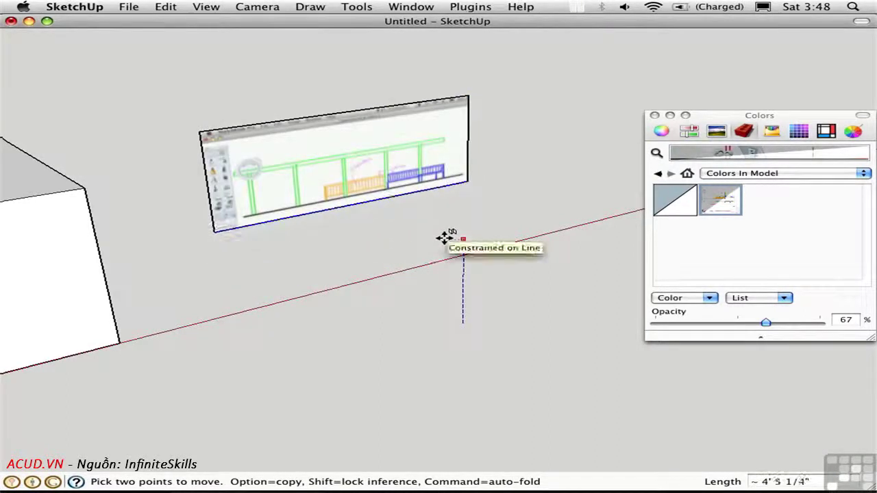
click(444, 237)
Move the left edge slightly right and the top edge down, leaving the upper elevation
key(space)
click(235, 268)
key(m)
click(243, 265)
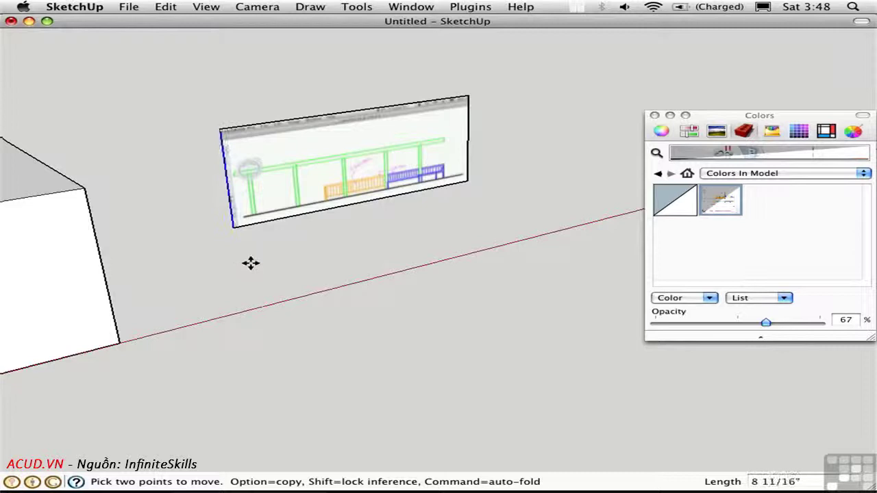
click(251, 262)
key(space)
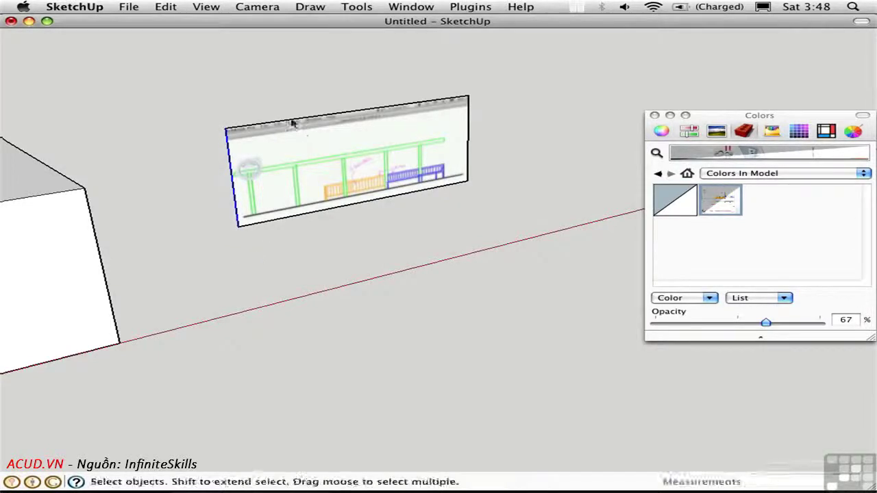
click(292, 121)
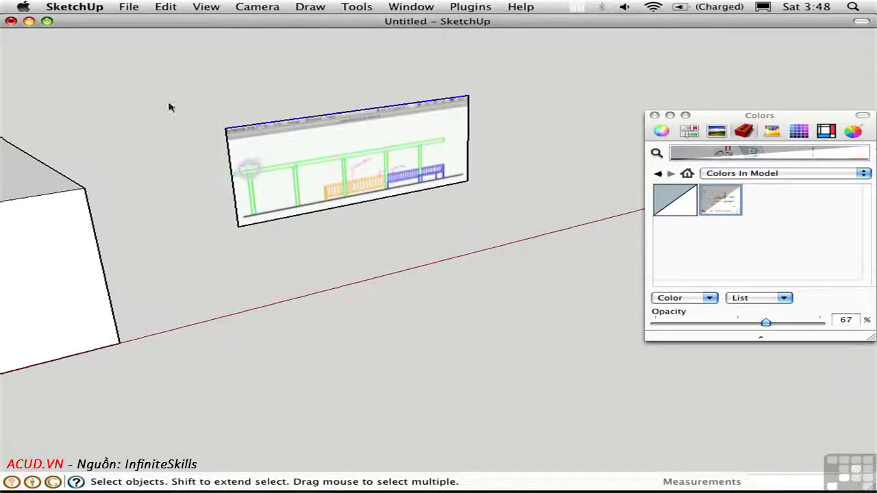
key(m)
click(172, 112)
click(177, 122)
key(space)
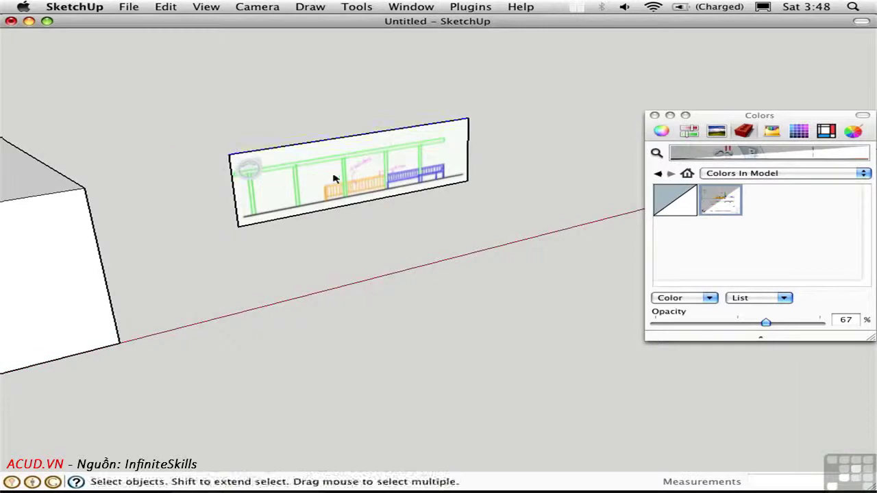
Group the cropped sketch face and move it to the box's bottom-left corner
click(335, 179)
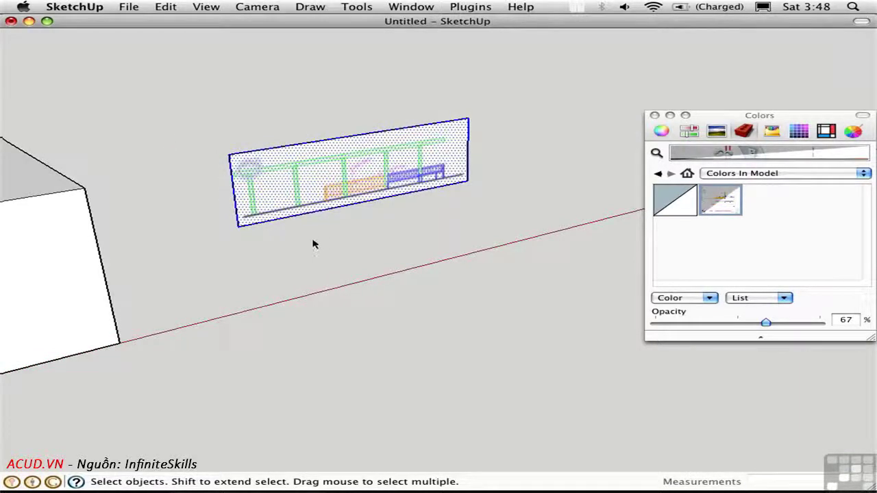
key(super+g)
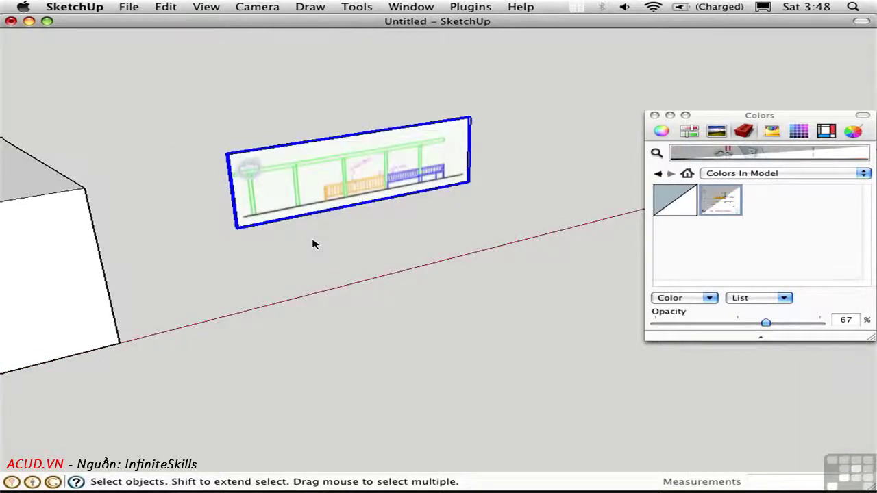
mouse_move(308, 241)
middle_down()
mouse_move(209, 226)
mouse_move(240, 210)
mouse_move(307, 227)
middle_up()
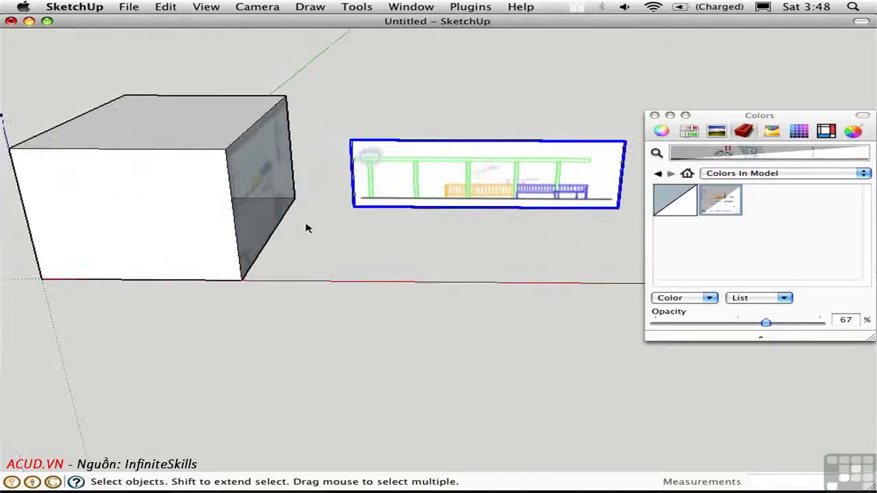
key(m)
click(354, 202)
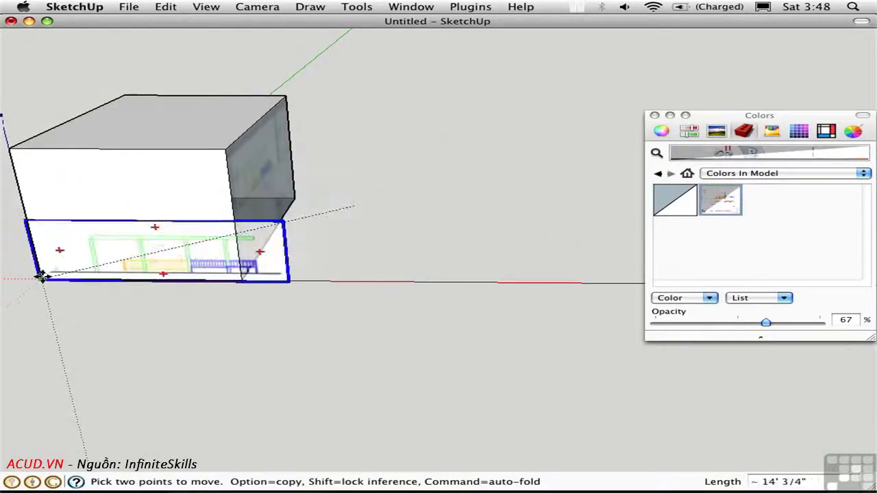
click(41, 277)
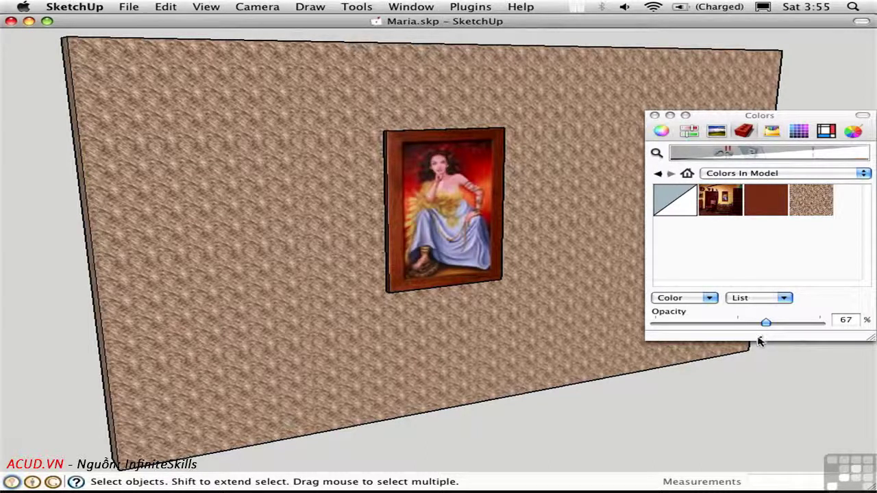
Expand the Colors panel to show the memory grid and drop the painting material into it
drag(760, 342, 768, 409)
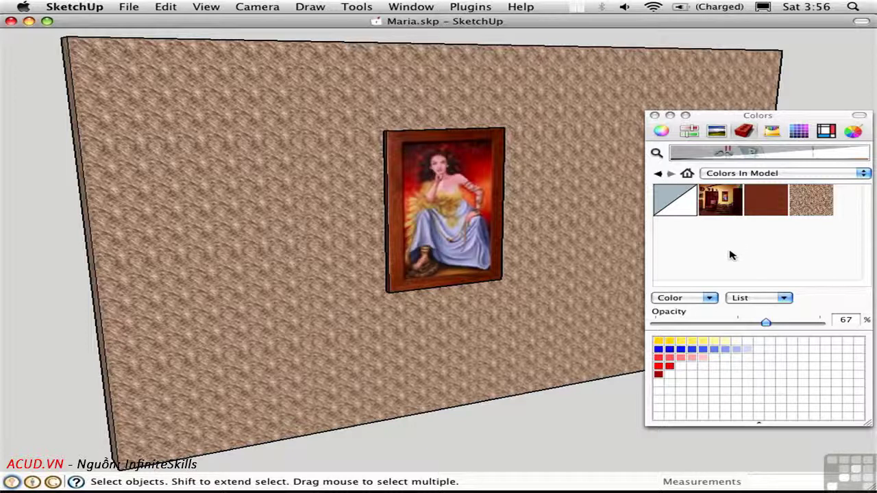
drag(723, 206, 769, 344)
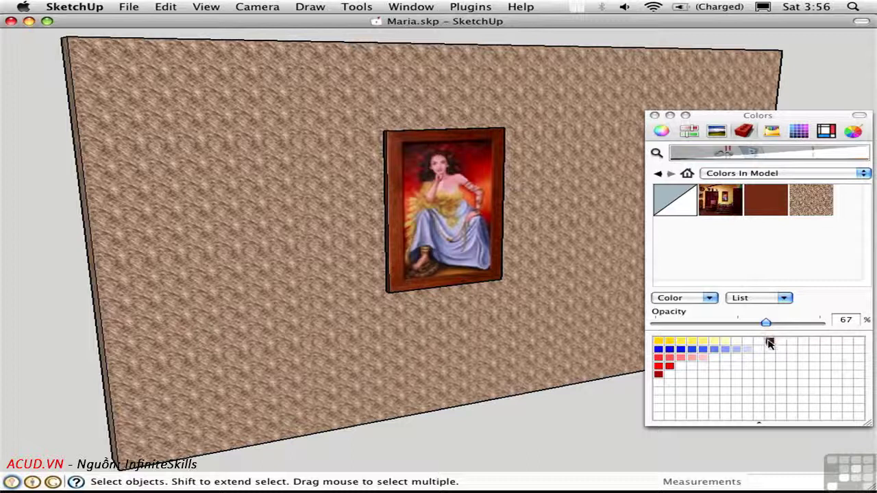
Create a 'Painting' material list, add the painting material, then clear it from the grid
click(754, 301)
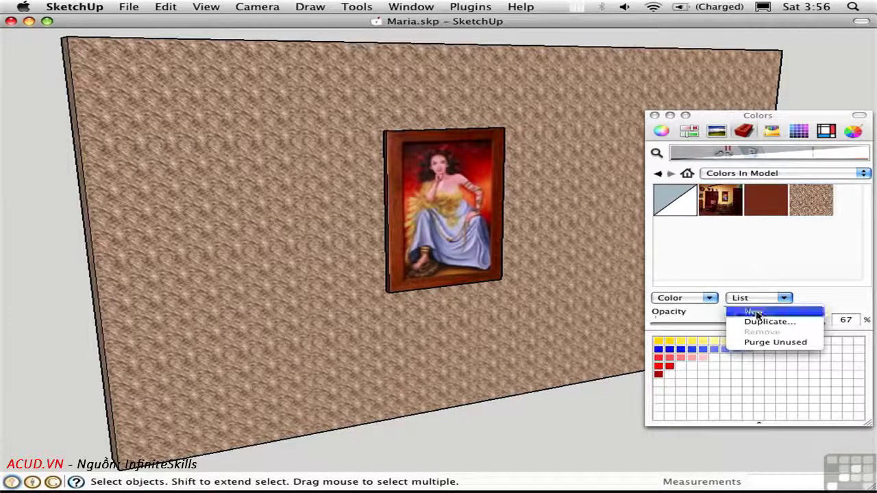
click(753, 313)
text(Painting)
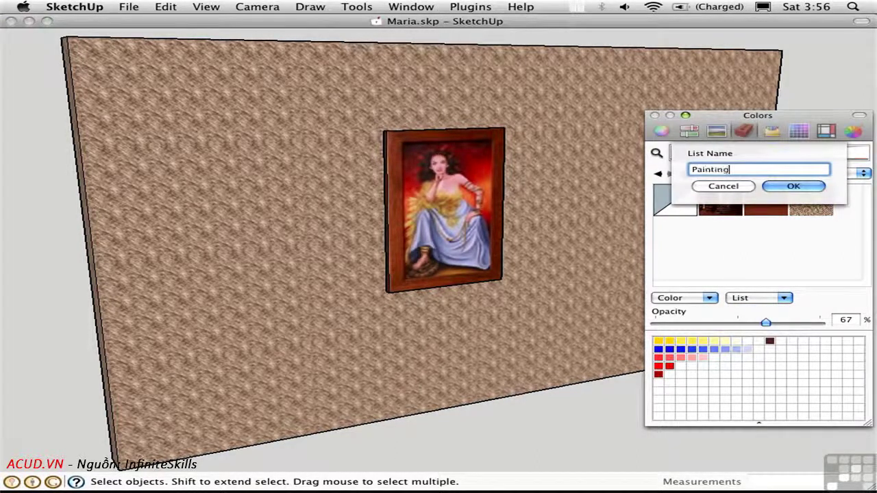
key(Return)
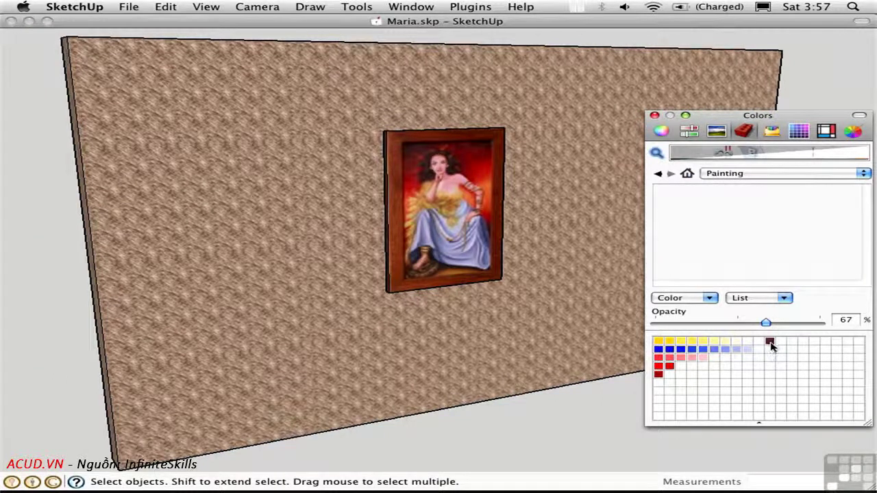
mouse_move(770, 346)
mouse_down()
mouse_move(764, 313)
mouse_move(658, 226)
mouse_up()
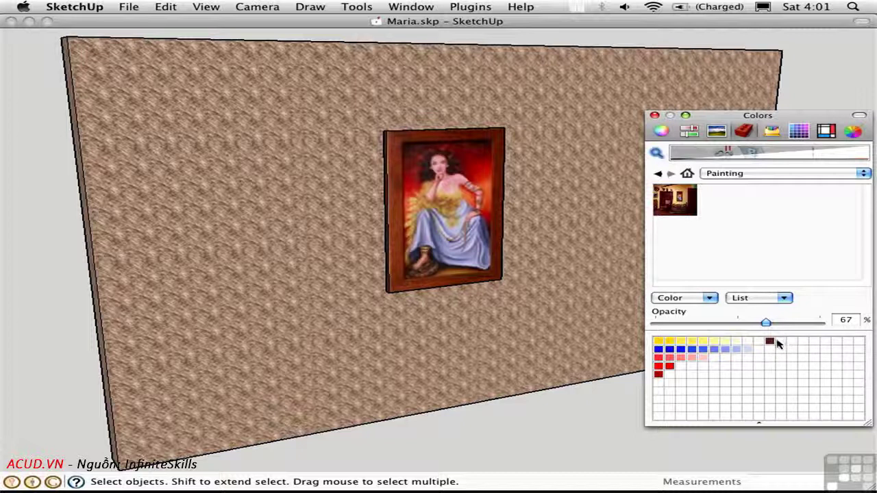
drag(768, 340, 782, 372)
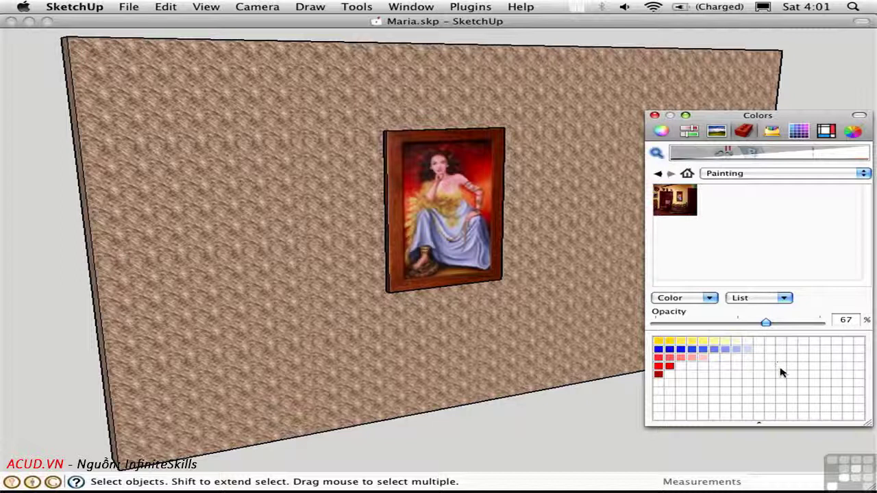